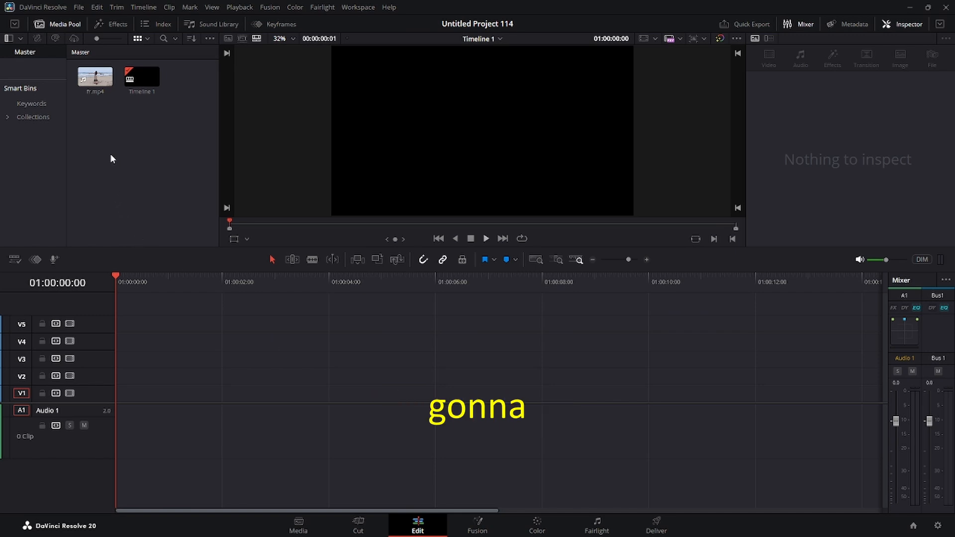
Place fr.mp4 at the start of track V1, unlink and delete its audio, and save the project
{"action": "left_click_drag", "start_coordinate": [94, 77], "coordinate": [120, 399]}
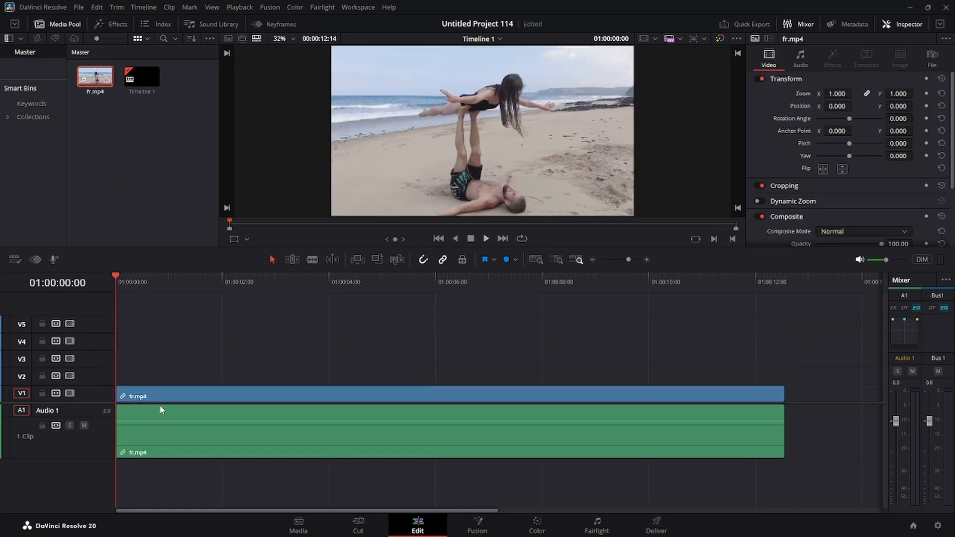
{"action": "left_click", "coordinate": [187, 418]}
{"action": "right_click", "coordinate": [188, 422]}
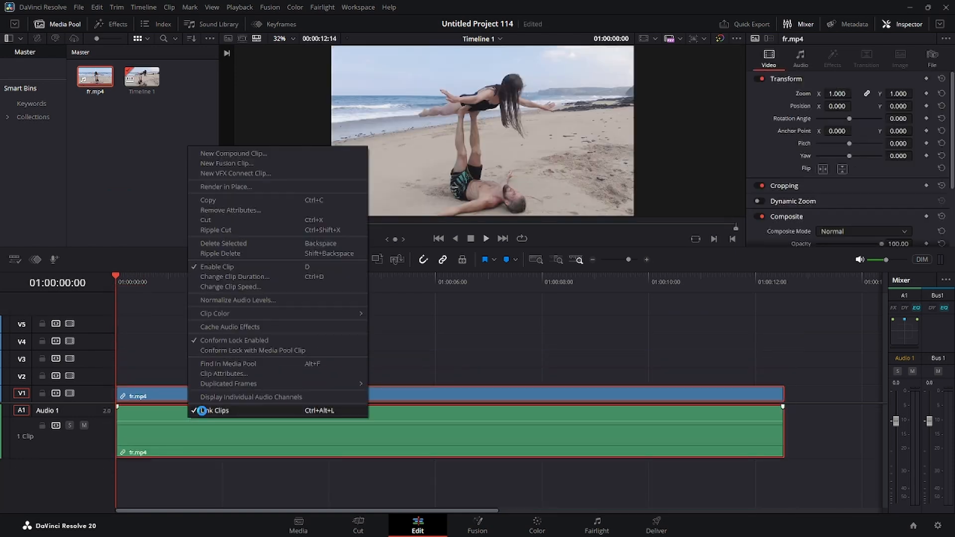
{"action": "left_click", "coordinate": [199, 412]}
{"action": "left_click", "coordinate": [203, 429]}
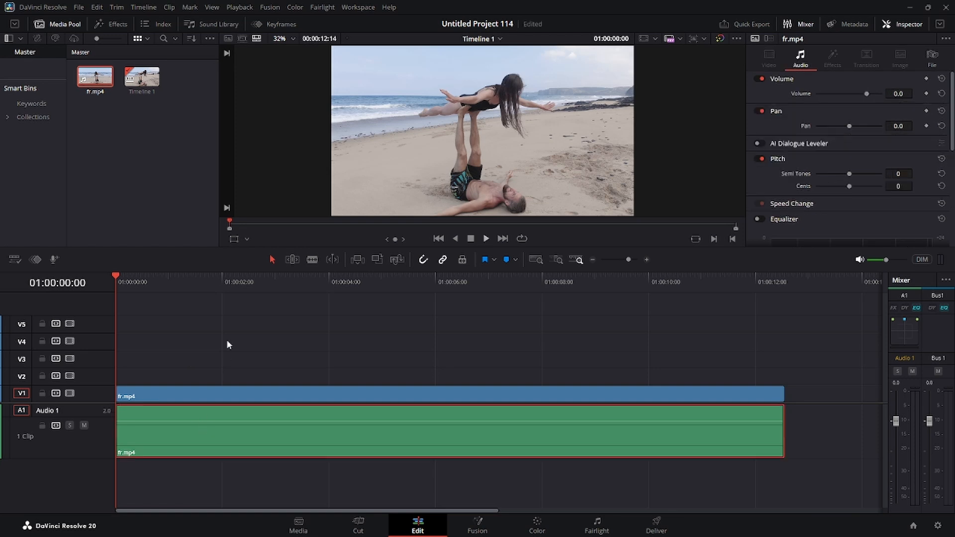
{"action": "key", "text": "Delete"}
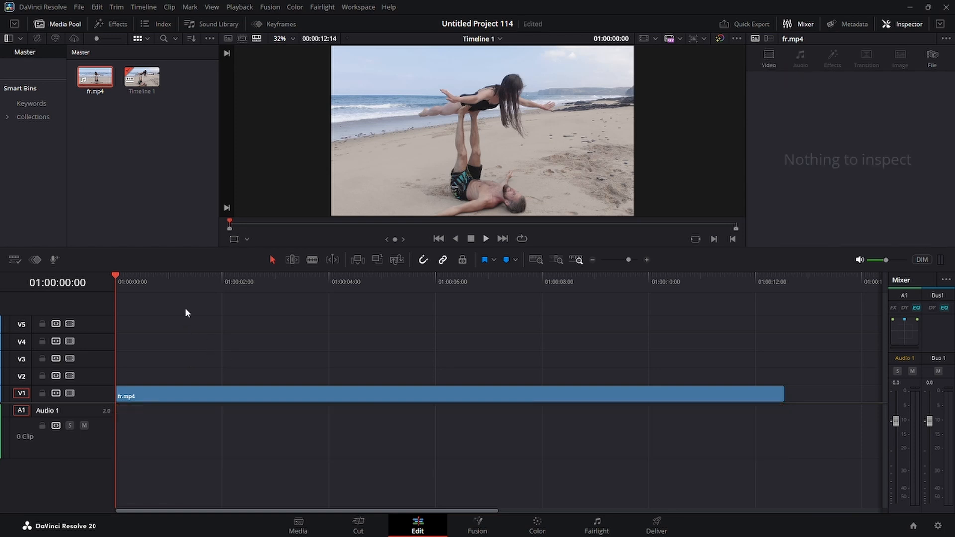
{"action": "key", "text": "ctrl+s"}
Apply the Resolve FX Transform effect to the fr.mp4 clip and trim the clip's end to 01:00:05:00
{"action": "left_click", "coordinate": [114, 25]}
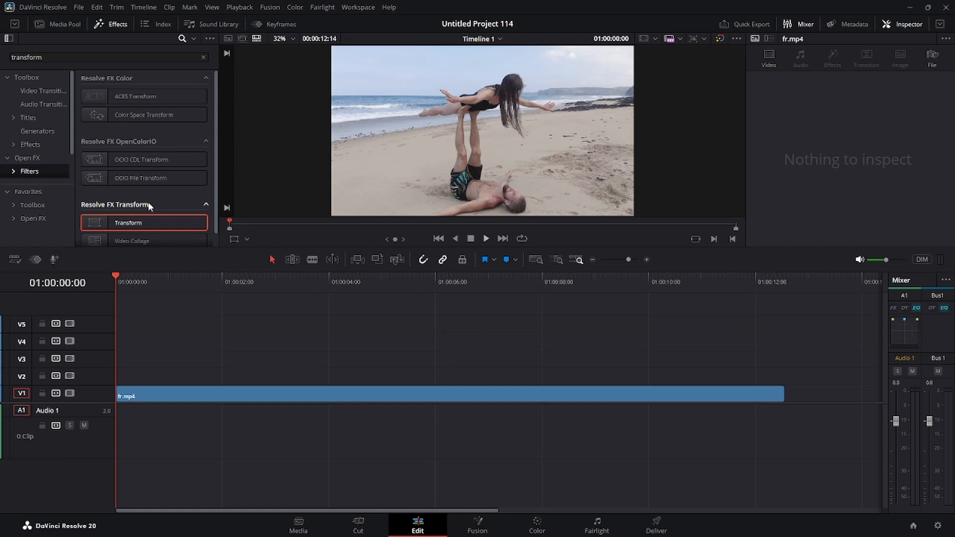
{"action": "left_click_drag", "start_coordinate": [133, 222], "coordinate": [194, 398]}
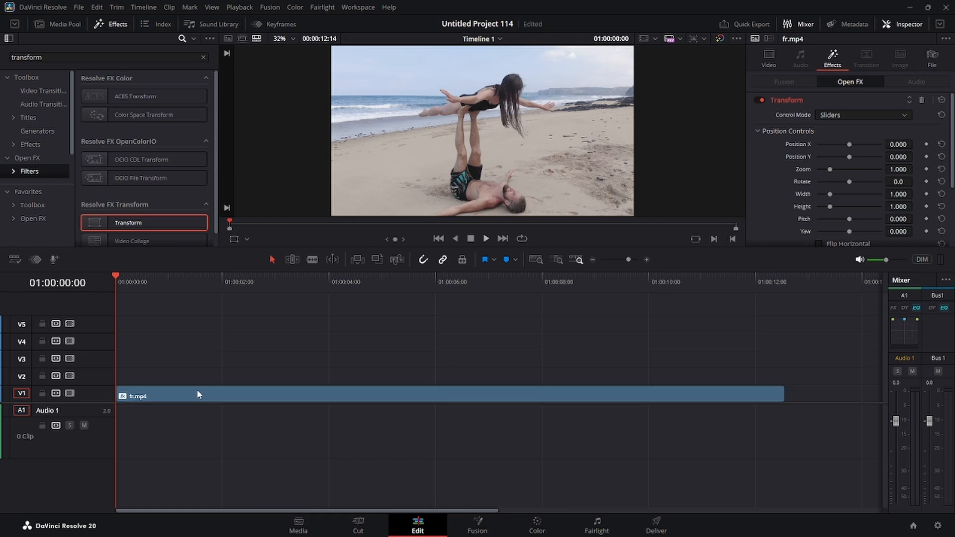
{"action": "left_click_drag", "start_coordinate": [115, 273], "coordinate": [381, 292]}
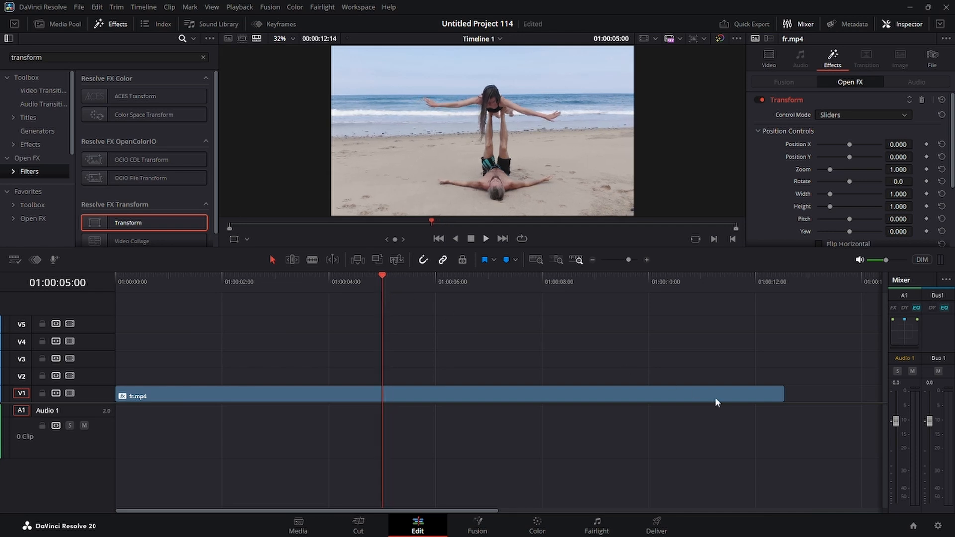
{"action": "left_click_drag", "start_coordinate": [785, 400], "coordinate": [382, 388]}
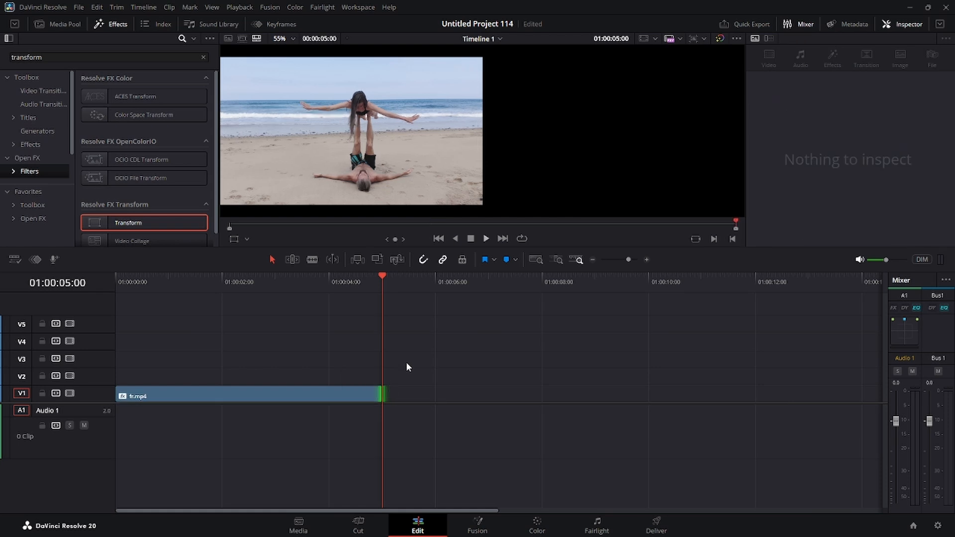
{"action": "left_click_drag", "start_coordinate": [384, 288], "coordinate": [109, 282]}
Set the edge behaviour of the V1 clip's Transform effect to Wrap-Around
{"action": "left_click", "coordinate": [316, 396]}
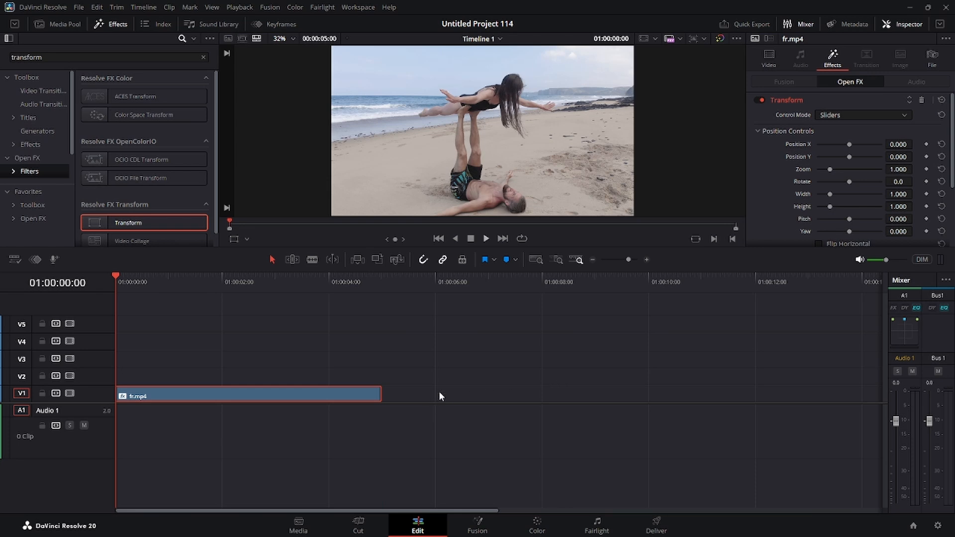
{"action": "left_click", "coordinate": [907, 23]}
{"action": "left_click", "coordinate": [907, 24]}
{"action": "scroll", "coordinate": [783, 124], "scroll_direction": "down", "scroll_amount": 3}
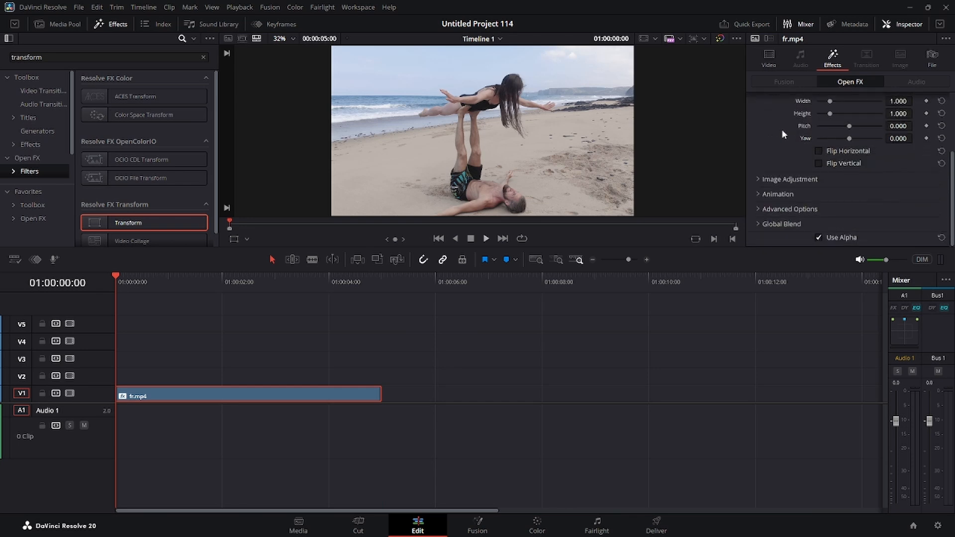
{"action": "left_click", "coordinate": [759, 209]}
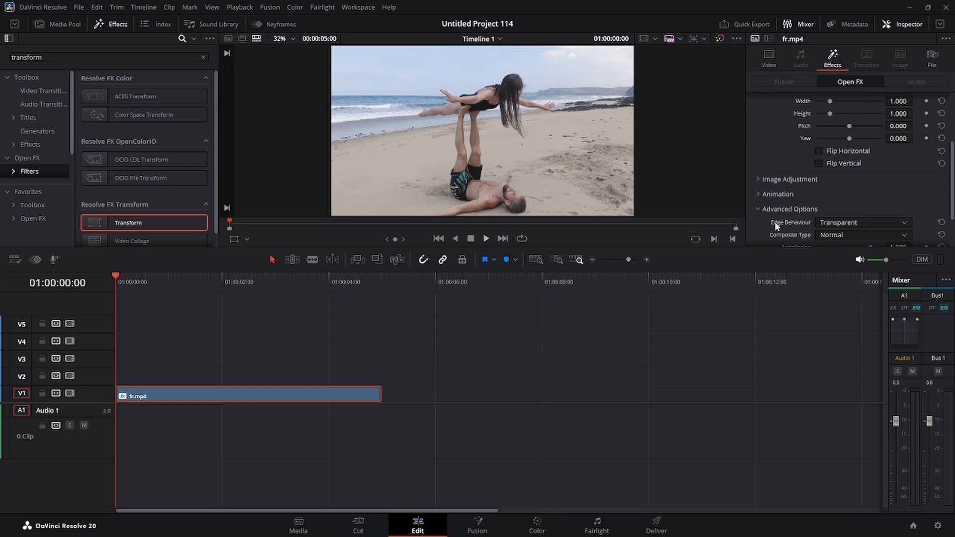
{"action": "left_click", "coordinate": [841, 221]}
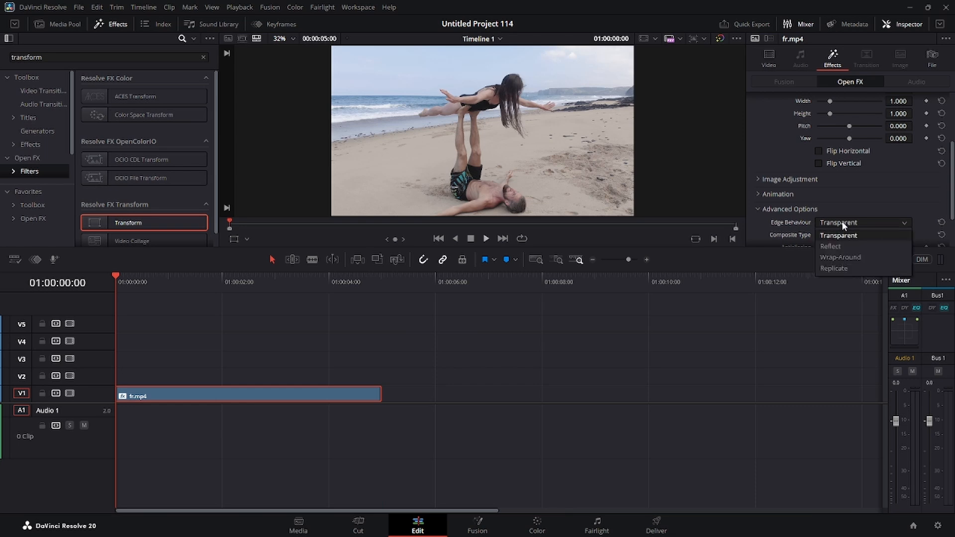
{"action": "left_click", "coordinate": [853, 258]}
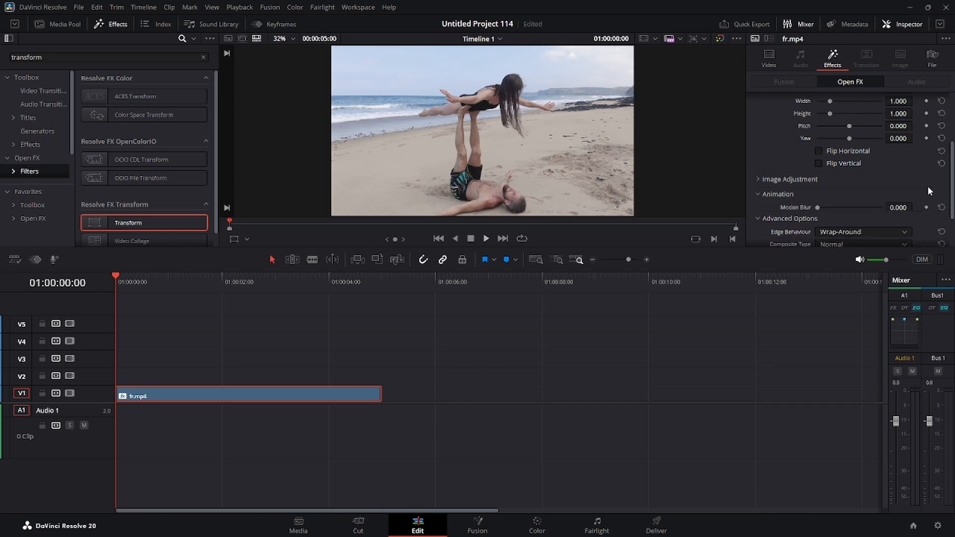
Try a lower Zoom in the clip's Transform effect and reset it to its default
{"action": "scroll", "coordinate": [915, 182], "scroll_direction": "up", "scroll_amount": 3}
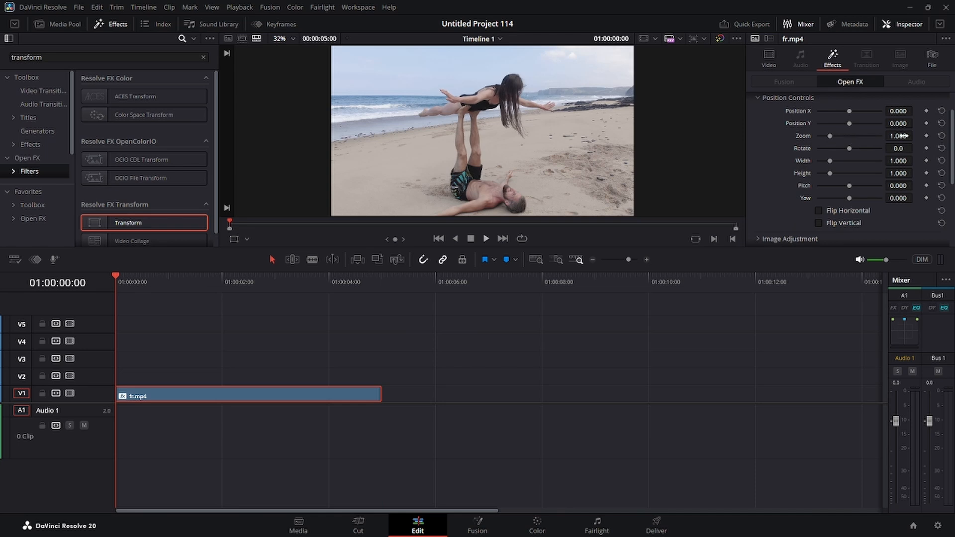
{"action": "left_click_drag", "start_coordinate": [898, 136], "coordinate": [724, 136]}
{"action": "double_click", "coordinate": [807, 134]}
Duplicate the clip onto V2 at 01:00:01:00 and V3 at 01:00:02:00, trimming both copies to end at 01:00:05:00
{"action": "left_click_drag", "start_coordinate": [116, 274], "coordinate": [169, 277]}
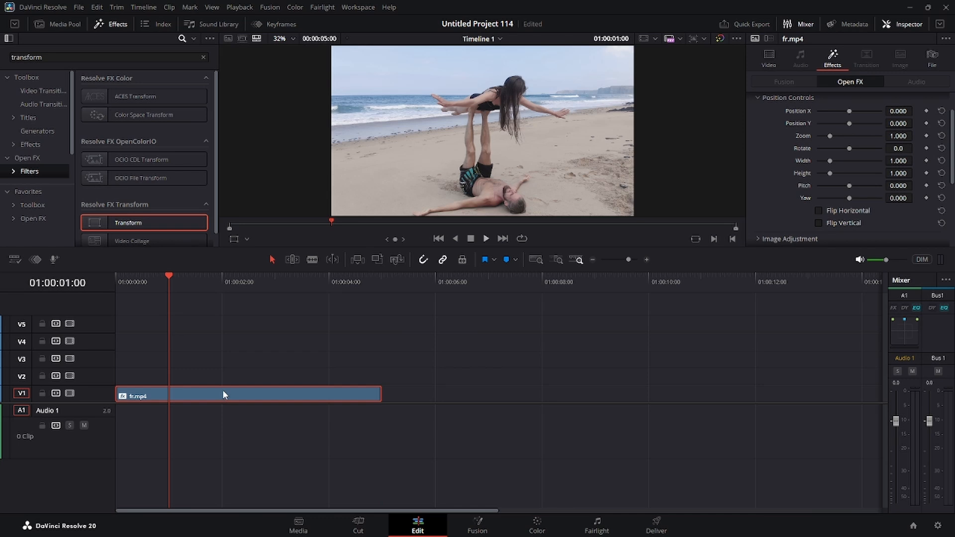
{"action": "left_click_drag", "start_coordinate": [223, 391], "coordinate": [246, 379]}
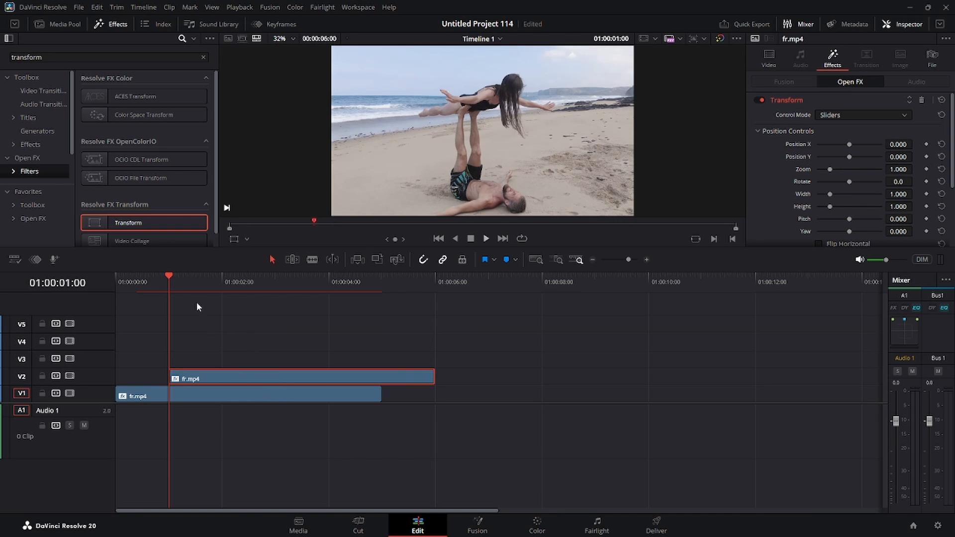
{"action": "left_click_drag", "start_coordinate": [173, 272], "coordinate": [222, 276]}
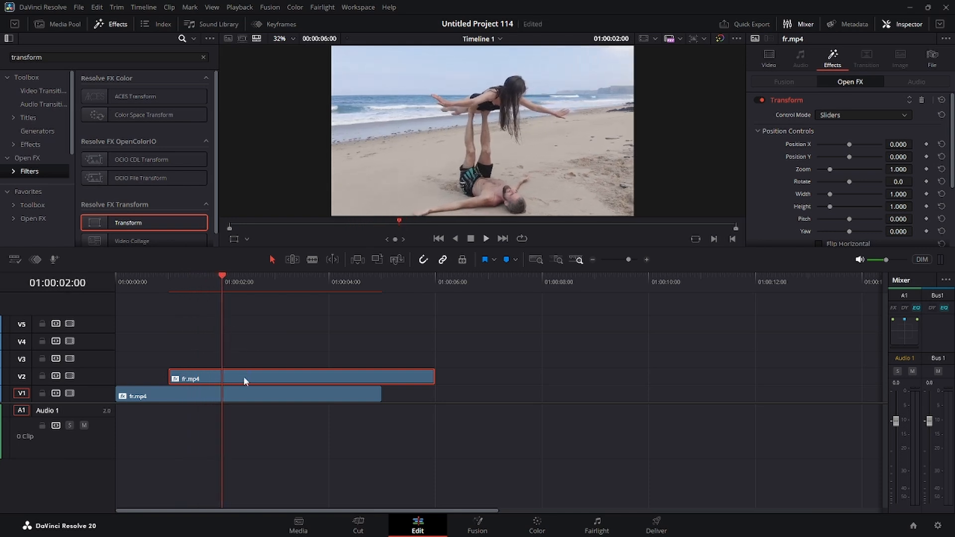
{"action": "left_click_drag", "start_coordinate": [243, 373], "coordinate": [294, 356]}
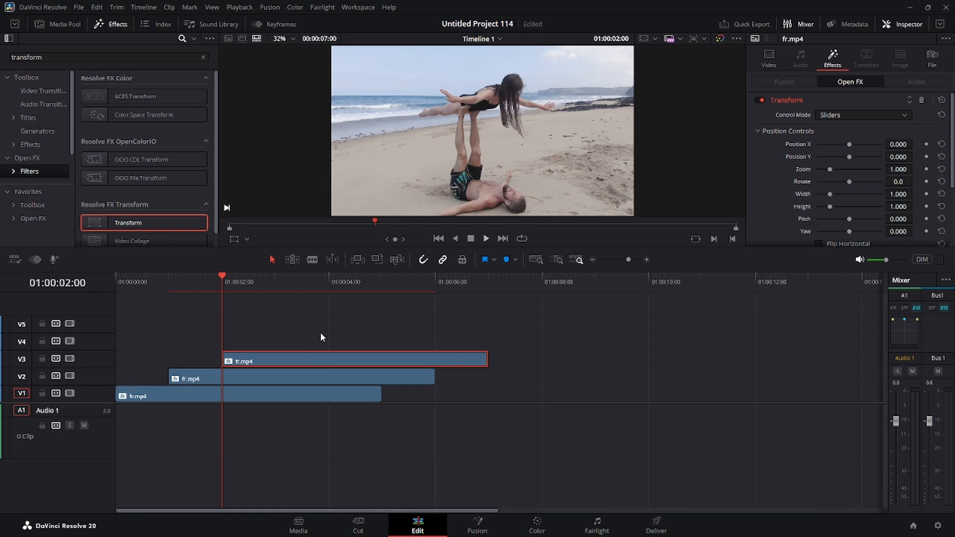
{"action": "left_click_drag", "start_coordinate": [434, 375], "coordinate": [388, 380]}
{"action": "left_click_drag", "start_coordinate": [485, 360], "coordinate": [382, 361]}
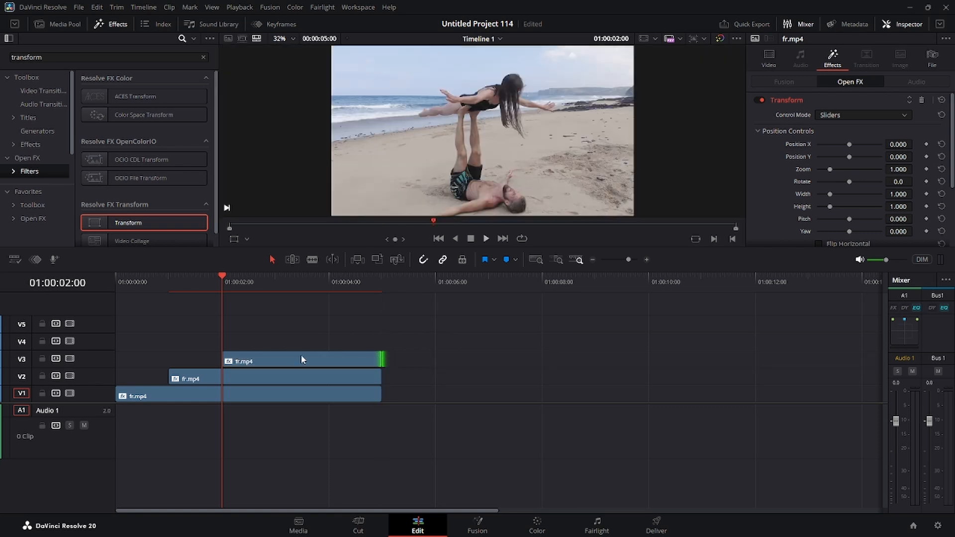
Add clip copies on V4 at 01:00:03:00 and V5 at 01:00:04:00, both ending at 01:00:05:00, and save the project
{"action": "left_click_drag", "start_coordinate": [223, 278], "coordinate": [277, 279]}
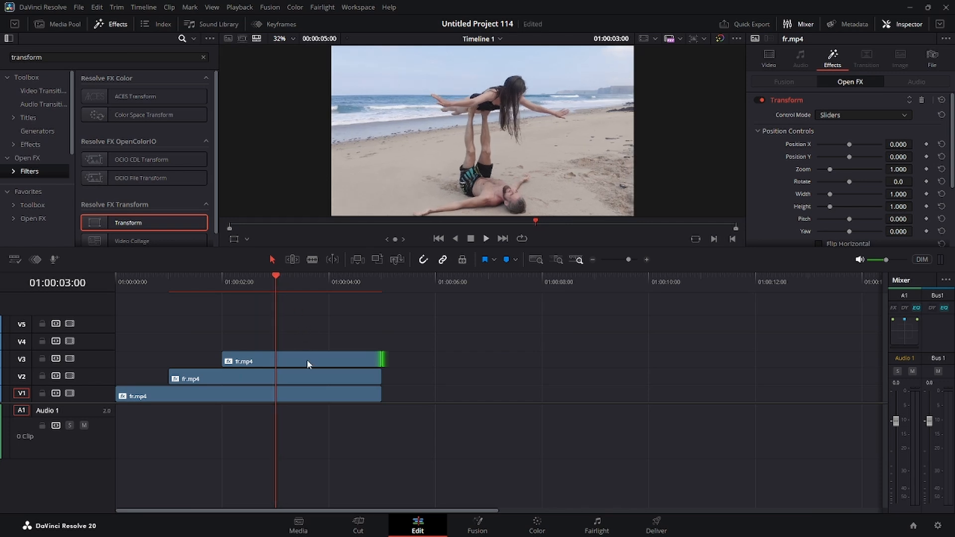
{"action": "left_click_drag", "start_coordinate": [306, 359], "coordinate": [383, 345]}
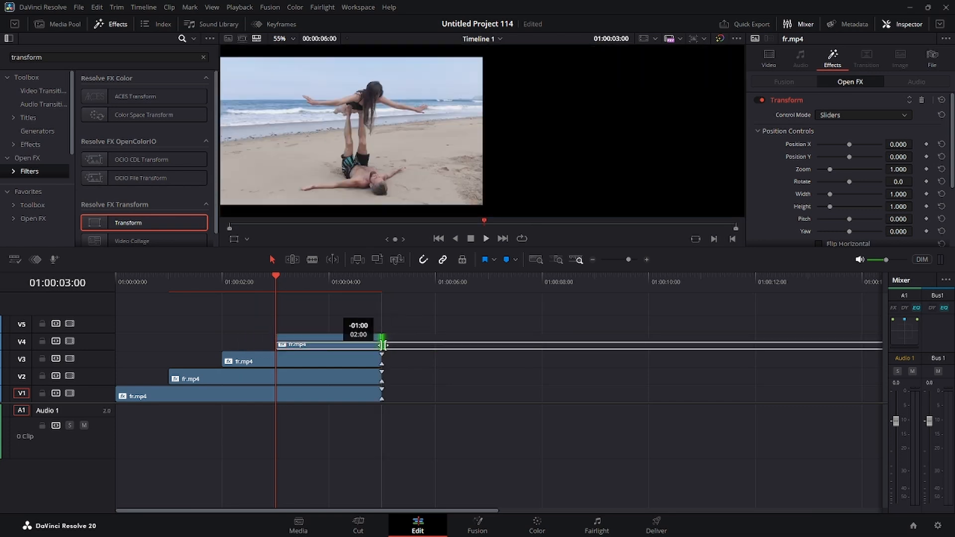
{"action": "left_click_drag", "start_coordinate": [288, 276], "coordinate": [329, 278]}
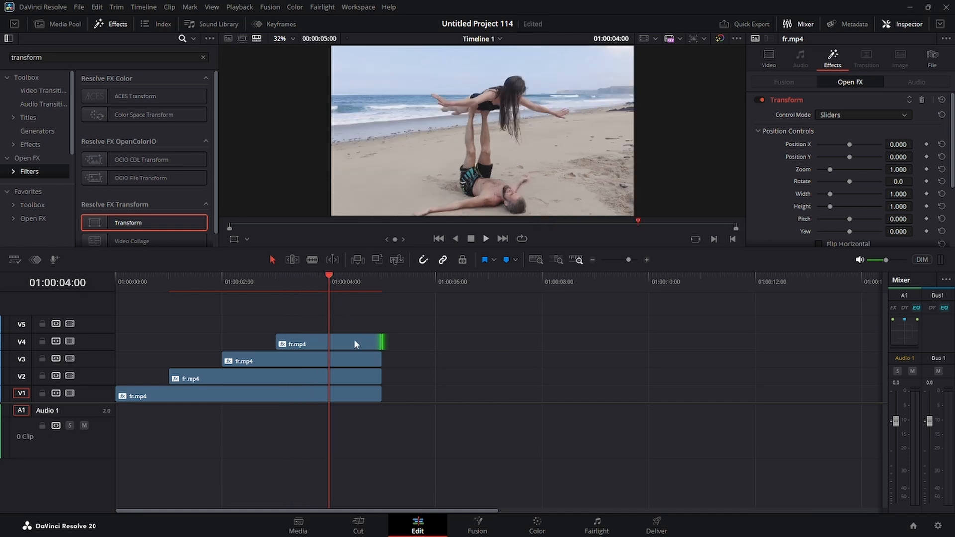
{"action": "left_click_drag", "start_coordinate": [353, 339], "coordinate": [383, 326]}
{"action": "left_click", "coordinate": [291, 397]}
{"action": "key", "text": "ctrl+s"}
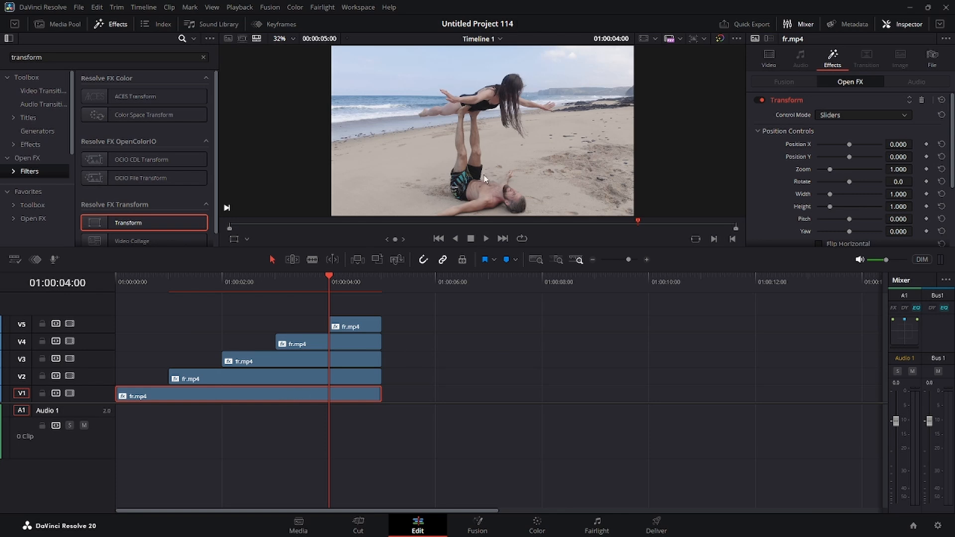
Reduce the Transform effect's Zoom on the V2 clip to 0.199 for a five-by-five grid, and save
{"action": "left_click", "coordinate": [299, 380]}
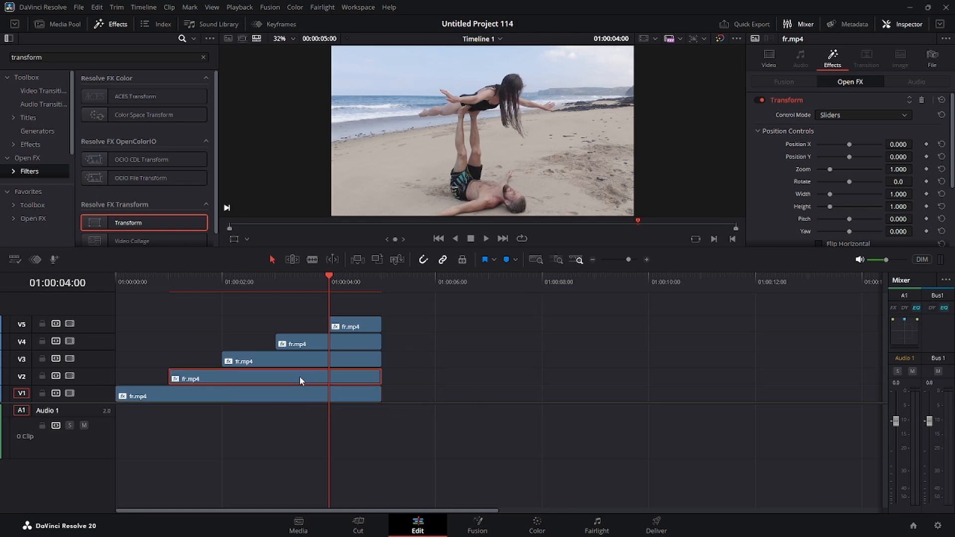
{"action": "left_click_drag", "start_coordinate": [909, 168], "coordinate": [916, 169]}
{"action": "key", "text": "ctrl+s"}
{"action": "mouse_move", "coordinate": [835, 172]}
{"action": "left_mouse_down"}
{"action": "mouse_move", "coordinate": [866, 170]}
{"action": "mouse_move", "coordinate": [833, 169]}
{"action": "left_mouse_up"}
{"action": "key", "text": "ctrl+s"}
{"action": "left_click_drag", "start_coordinate": [832, 169], "coordinate": [818, 170]}
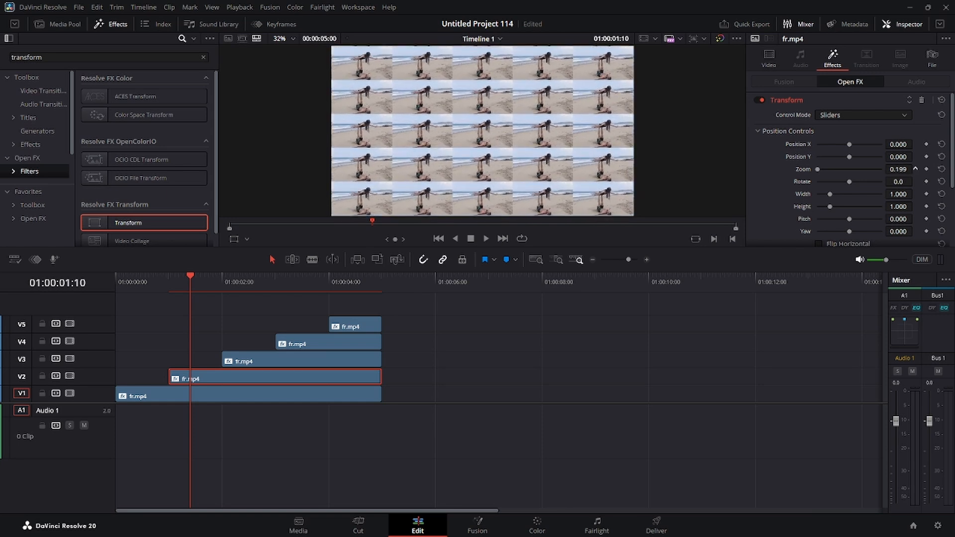
{"action": "key", "text": "ctrl+s"}
Reduce the Transform effect's Zoom on the V3 clip to 0.329 for a three-by-three grid, keeping Position Y at its default
{"action": "left_click", "coordinate": [334, 359]}
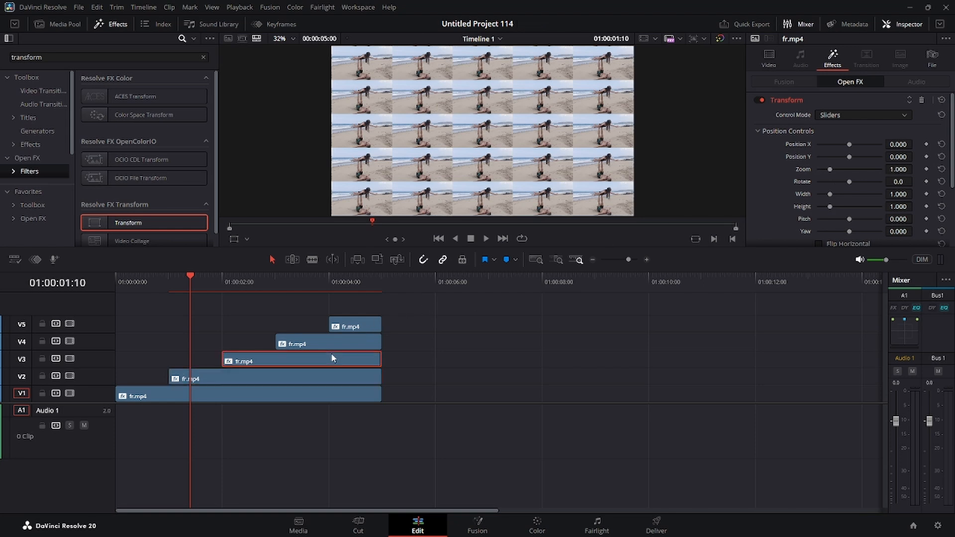
{"action": "left_click_drag", "start_coordinate": [190, 275], "coordinate": [250, 276]}
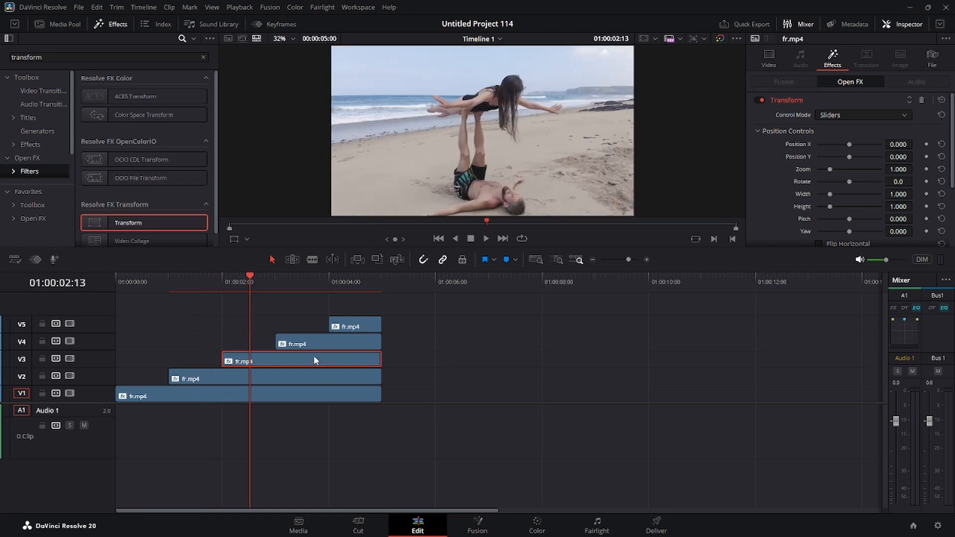
{"action": "left_click_drag", "start_coordinate": [898, 157], "coordinate": [872, 158]}
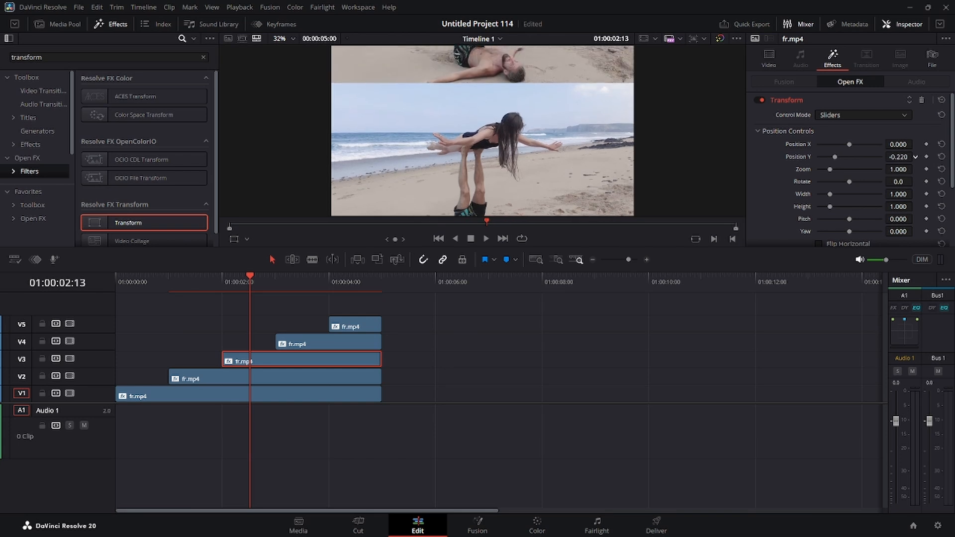
{"action": "double_click", "coordinate": [802, 157]}
{"action": "left_click_drag", "start_coordinate": [905, 170], "coordinate": [831, 169]}
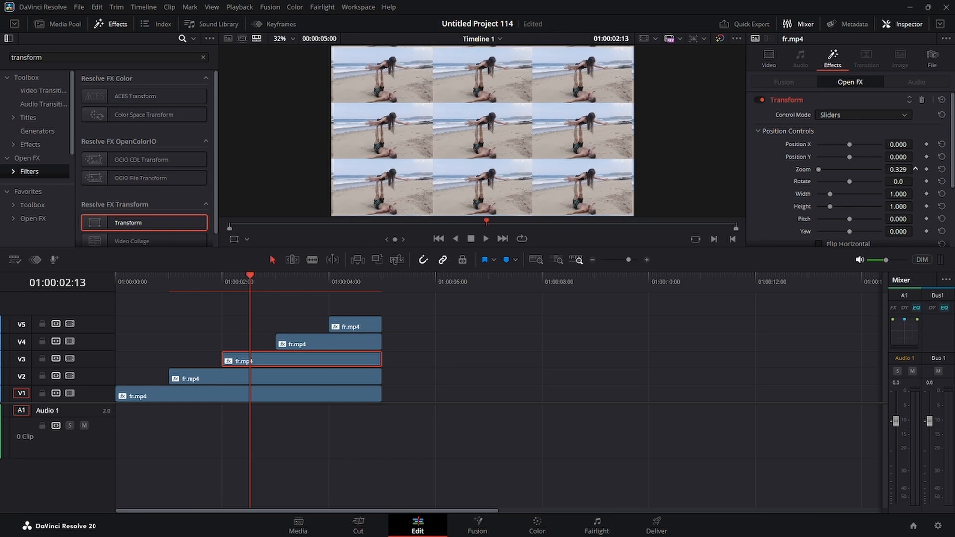
Reduce the Transform effect's Zoom on the V4 clip to 0.202 for a five-by-five grid
{"action": "left_click", "coordinate": [374, 342]}
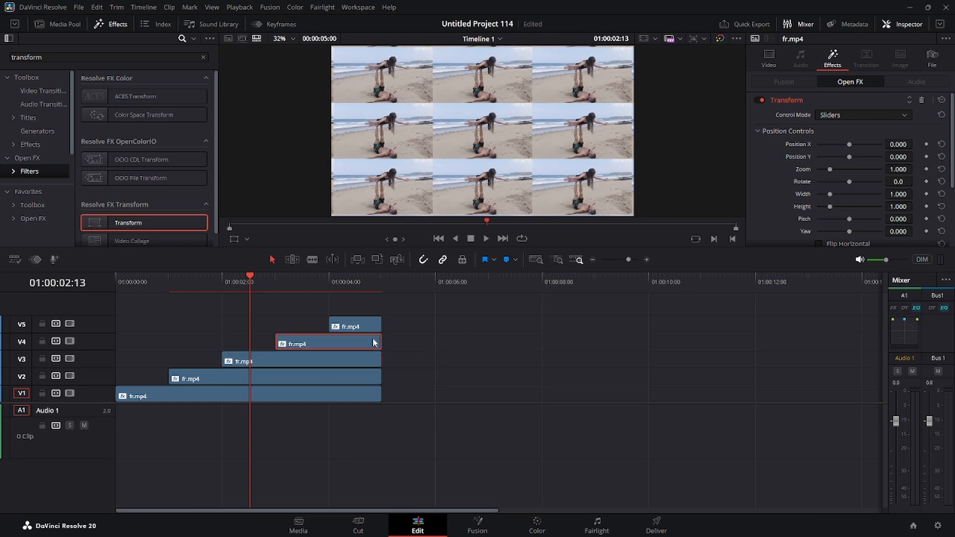
{"action": "left_click_drag", "start_coordinate": [246, 273], "coordinate": [303, 273]}
{"action": "left_click_drag", "start_coordinate": [899, 169], "coordinate": [823, 169]}
{"action": "left_click_drag", "start_coordinate": [898, 170], "coordinate": [902, 169]}
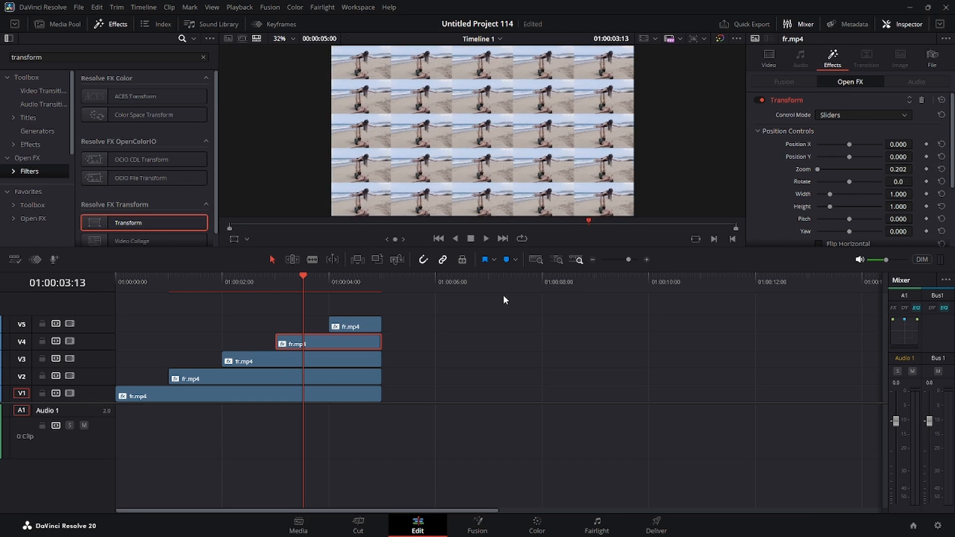
Check the full-frame V5 clip at 01:00:04:08 and play the timeline from the start to preview the grid effect
{"action": "left_click", "coordinate": [362, 326]}
{"action": "left_click", "coordinate": [310, 280]}
{"action": "left_click", "coordinate": [346, 278]}
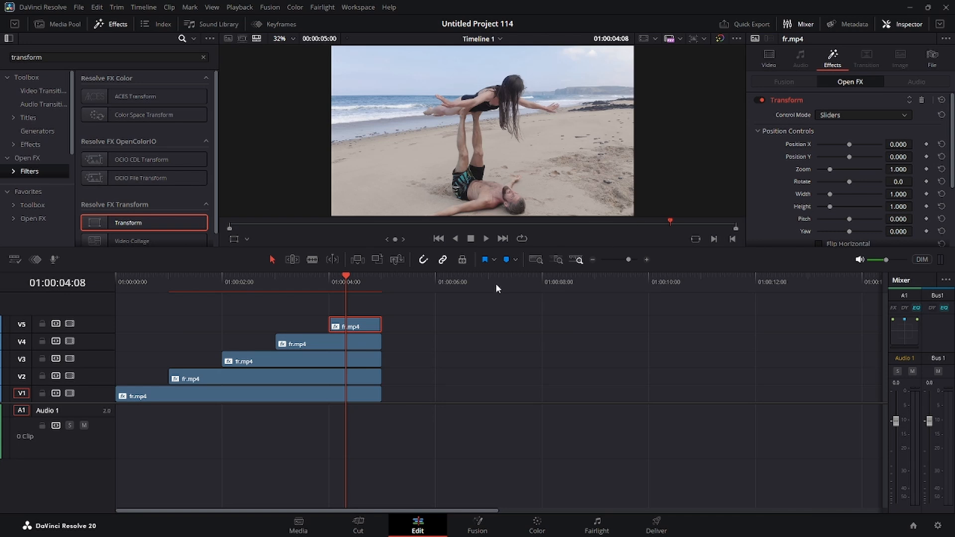
{"action": "left_click_drag", "start_coordinate": [312, 276], "coordinate": [107, 283]}
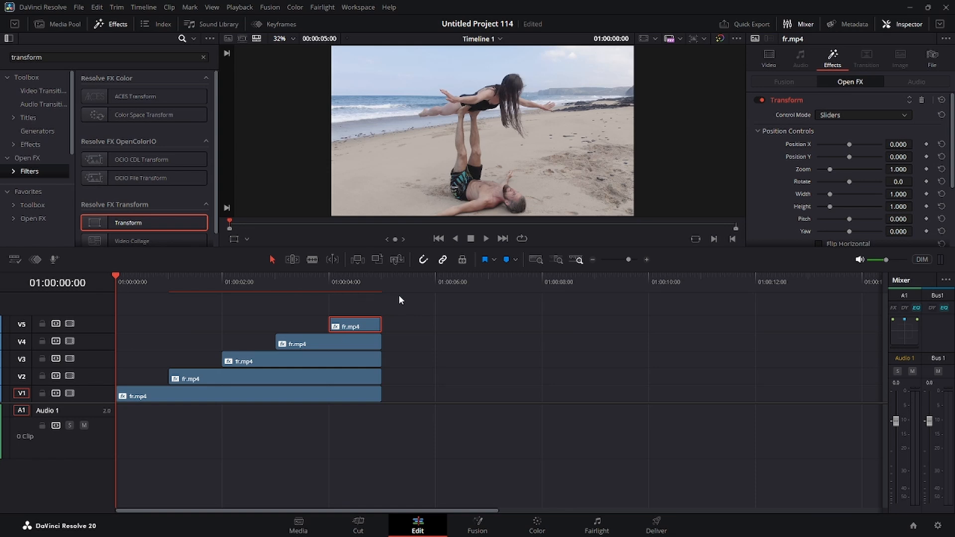
{"action": "left_click", "coordinate": [453, 334]}
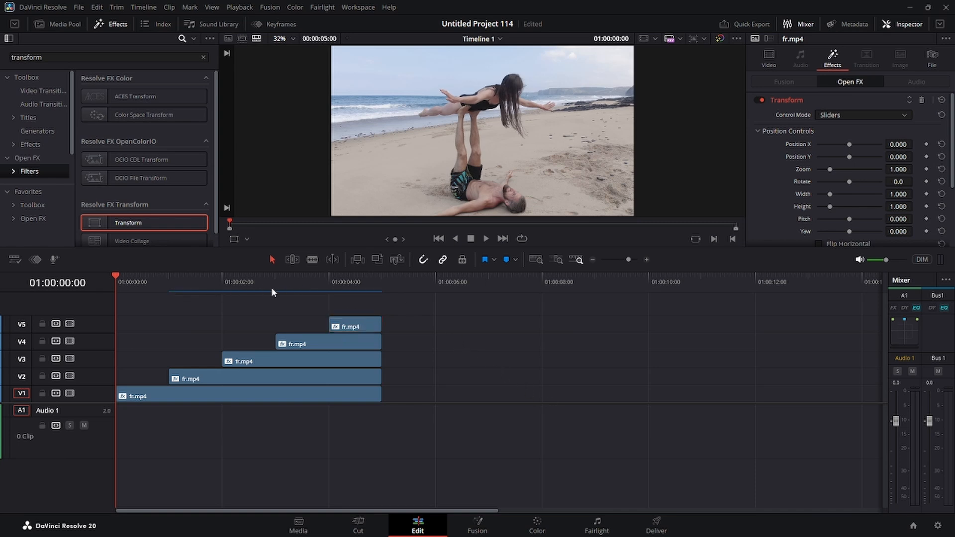
{"action": "left_click", "coordinate": [485, 239]}
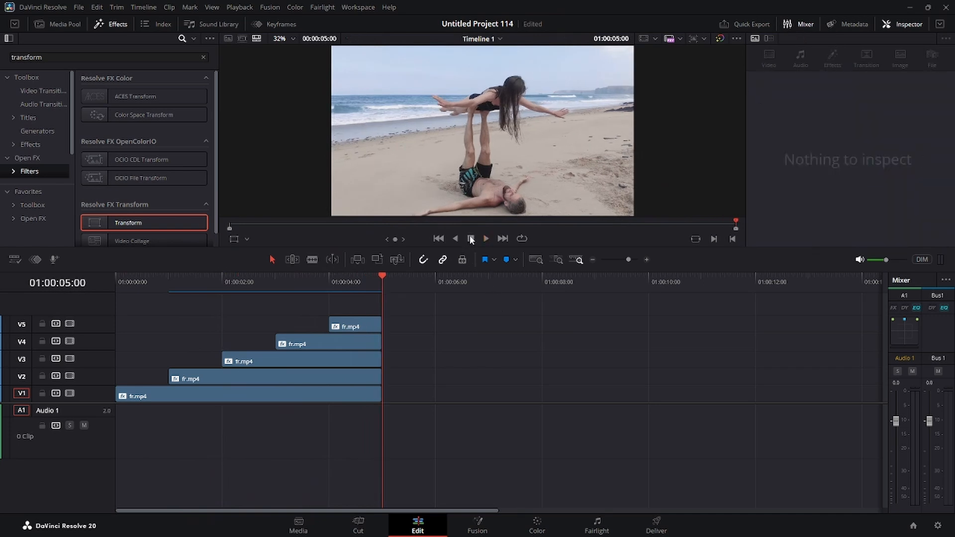
Replay the whole timeline from its first frame to preview the finished grid sequence
{"action": "key", "text": "Home"}
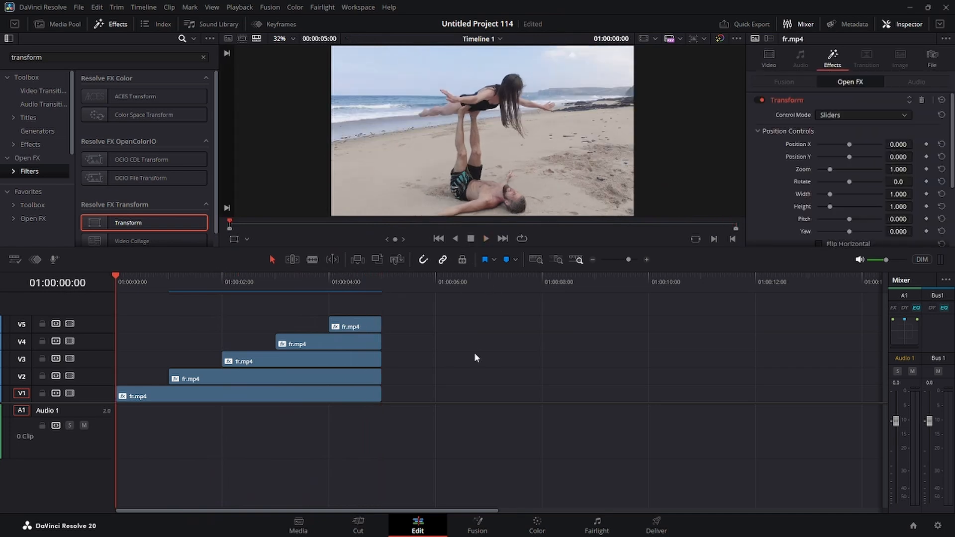
{"action": "key", "text": "space"}
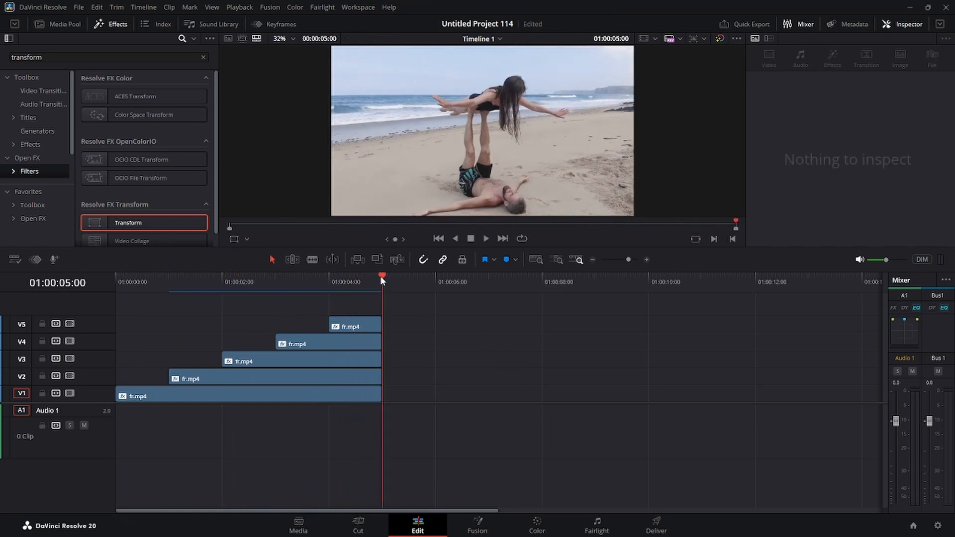
Review the V5 clip's Transform position controls and Advanced Options at 01:00:04:13, and return the playhead to the timeline start
{"action": "left_click_drag", "start_coordinate": [379, 275], "coordinate": [357, 277]}
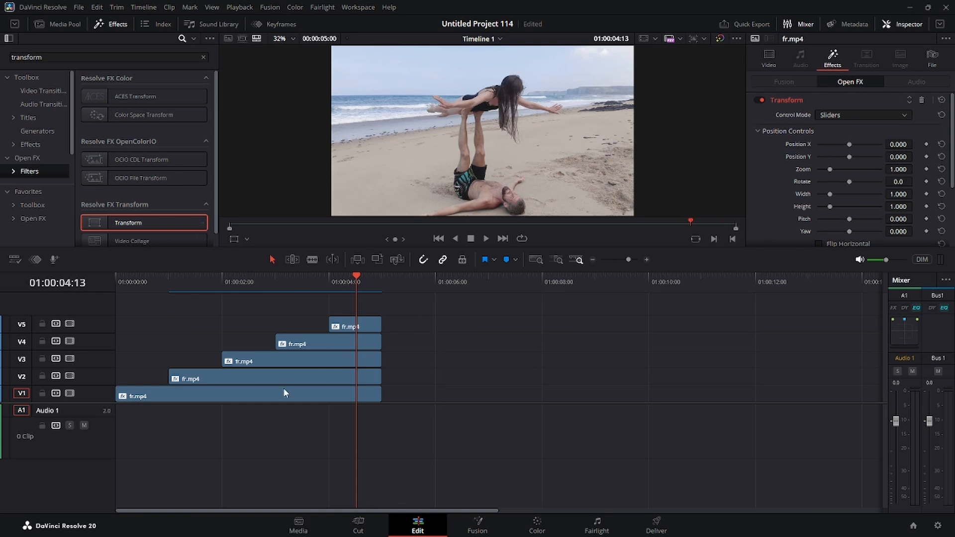
{"action": "scroll", "coordinate": [769, 199], "scroll_direction": "down", "scroll_amount": 4}
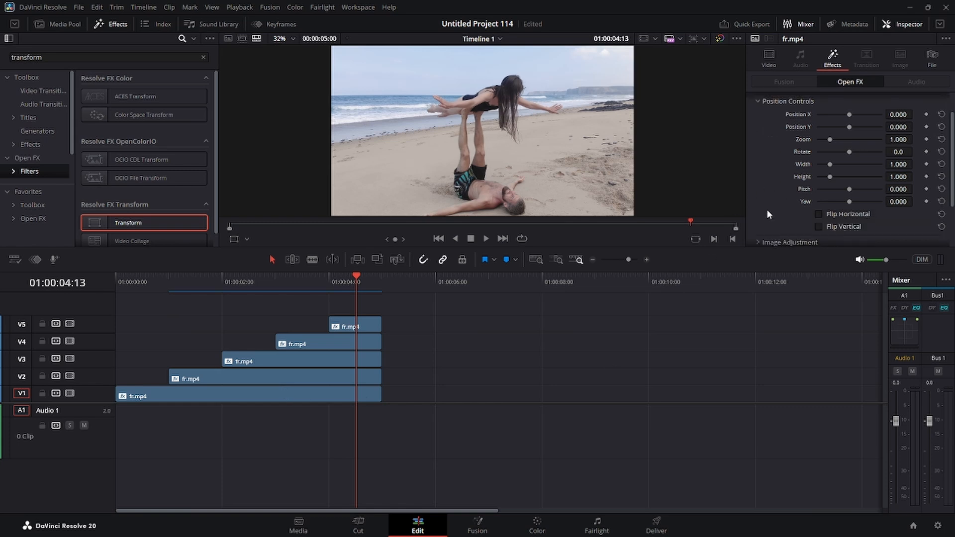
{"action": "left_click", "coordinate": [757, 210]}
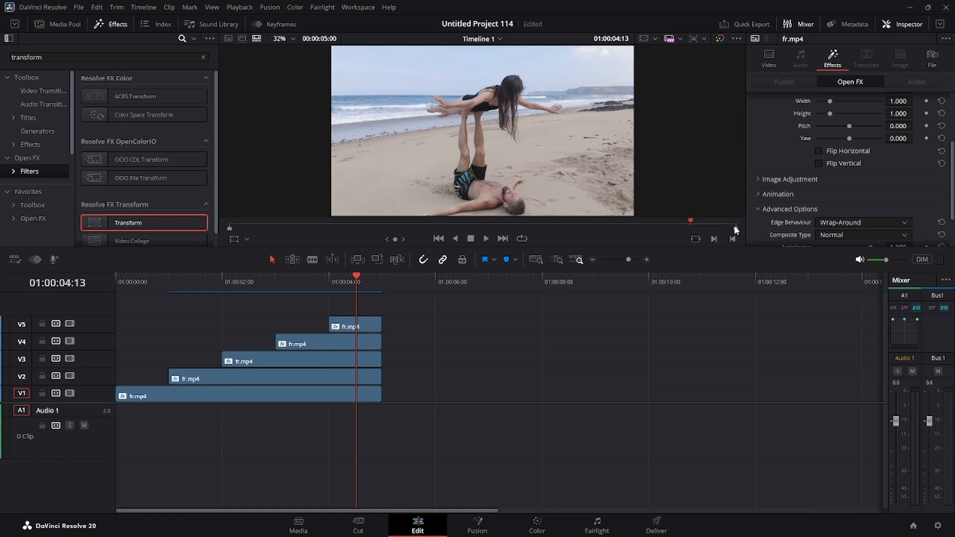
{"action": "left_click_drag", "start_coordinate": [358, 276], "coordinate": [101, 293]}
{"action": "left_click", "coordinate": [359, 322]}
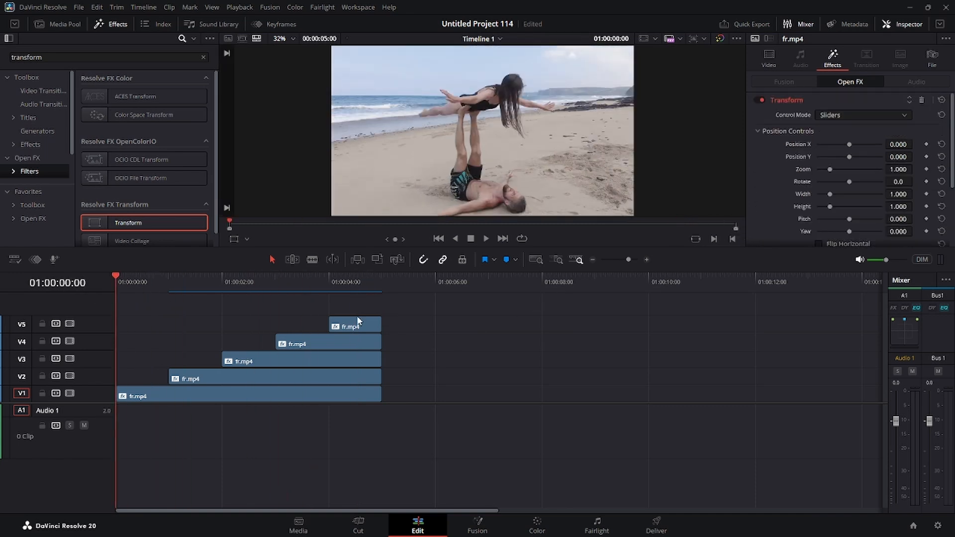